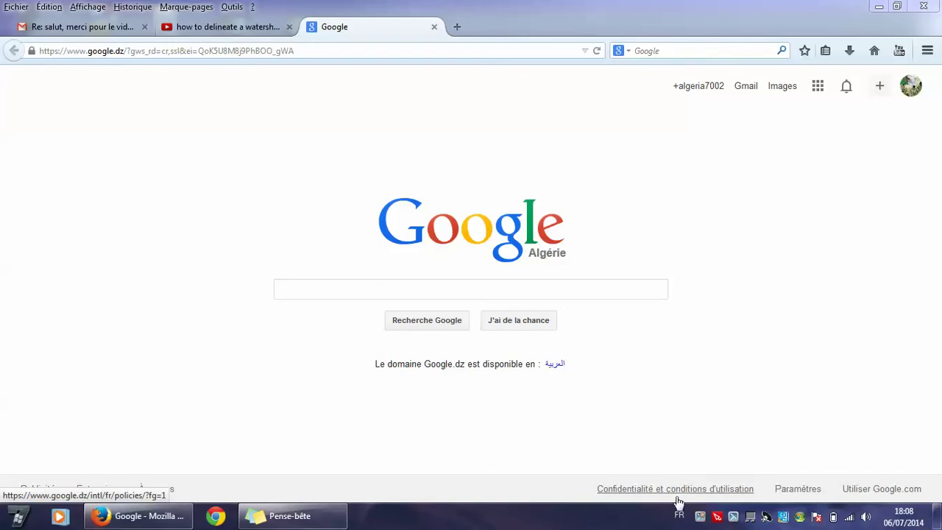
Place the caret in the empty Google search box on the Google Algérie home page
left_click(319, 287)
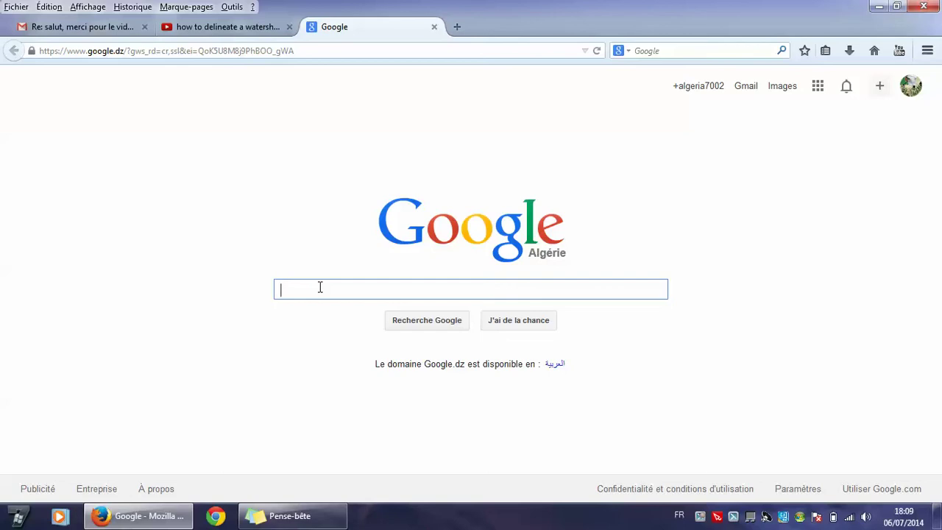
Search Google for 'srtm.ci.cgiar' to find the CGIAR-CSI SRTM site
type("srt")
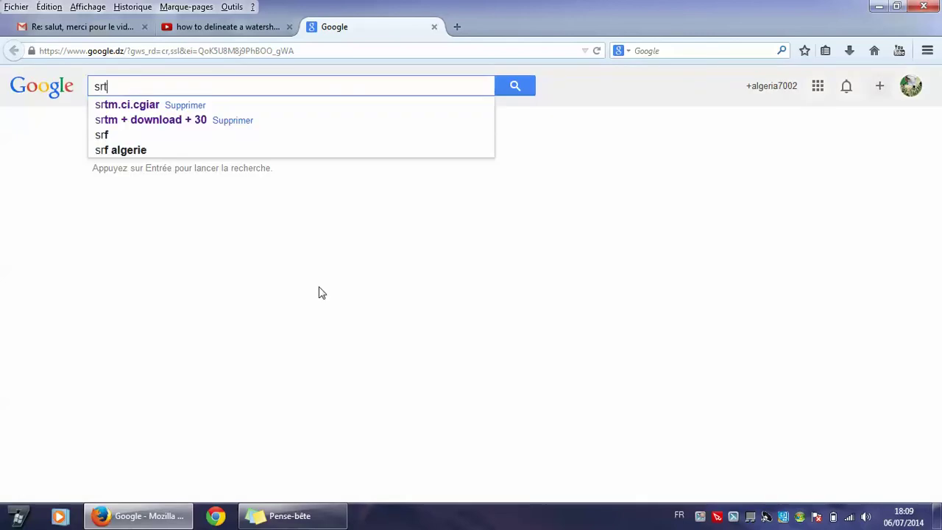
type("m.c")
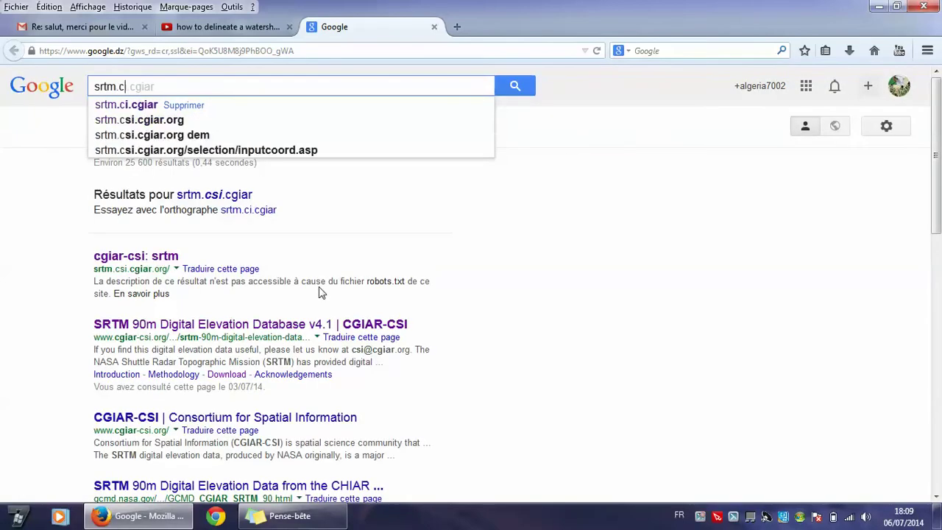
type("i.cgiar")
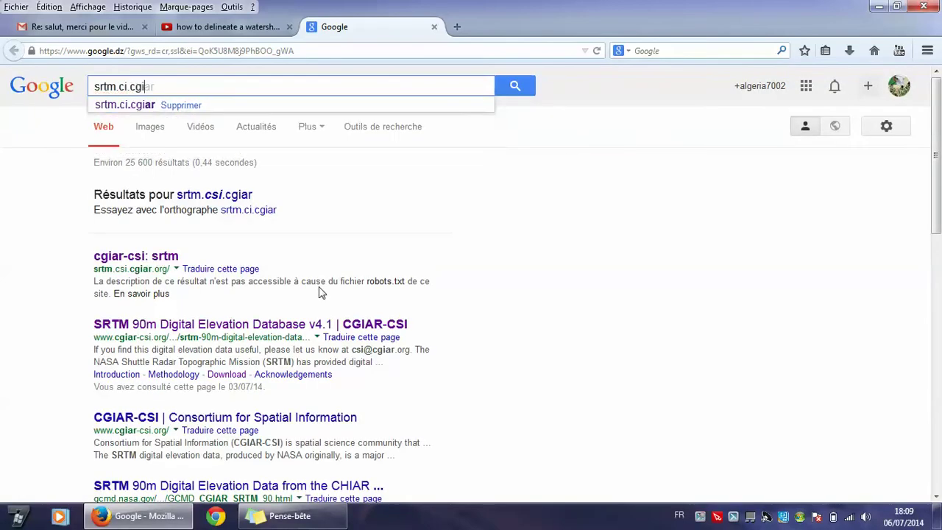
key("Return")
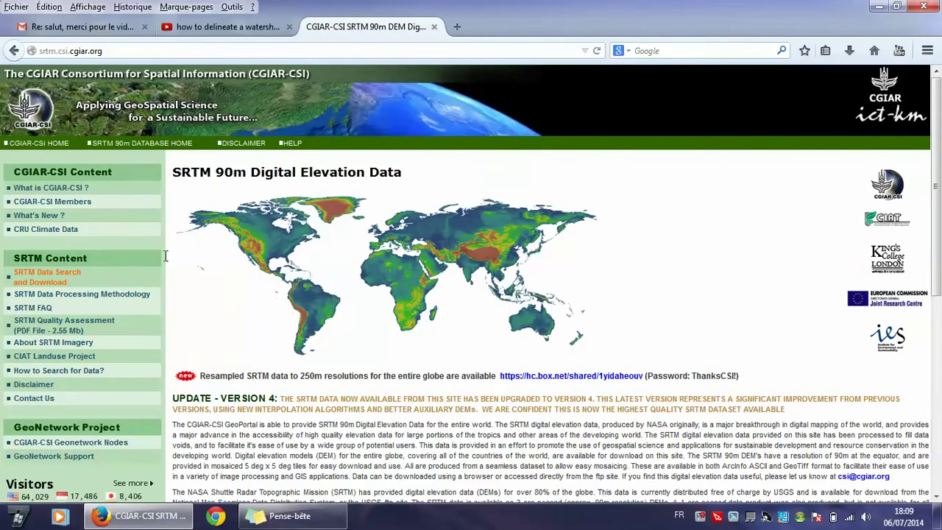
Go to SRTM Data Search and Download and select GeoTiff tile 36,7 over north-west Africa
left_click(61, 278)
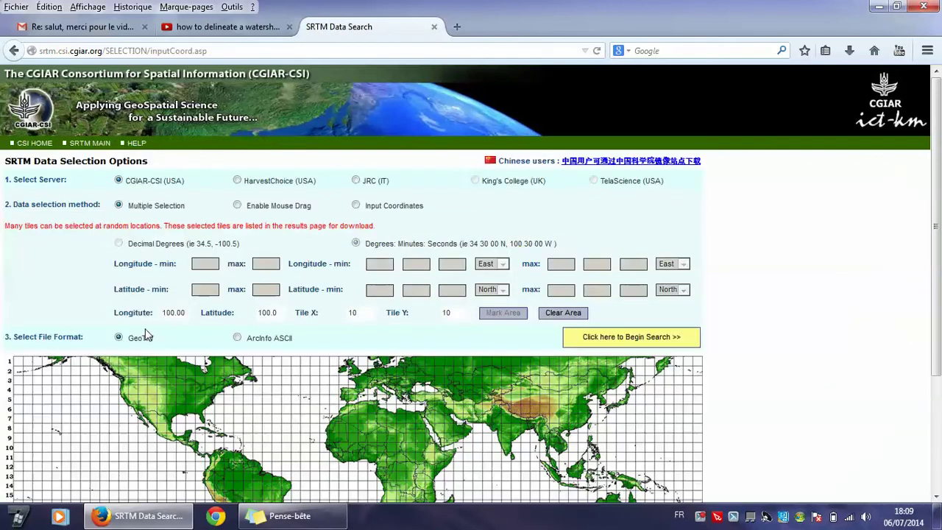
scroll(9, 278, "down", 4)
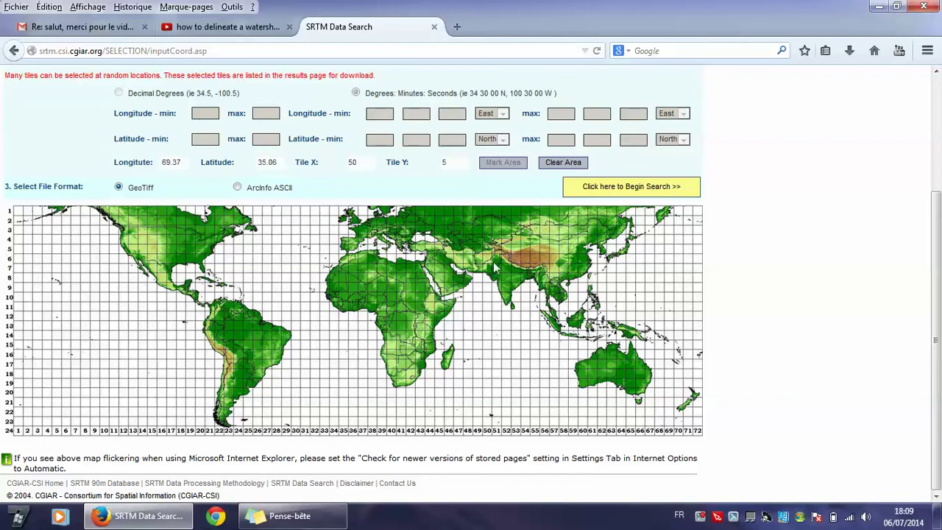
scroll(530, 272, "up", 3)
scroll(530, 273, "up", 1)
scroll(532, 274, "down", 4)
scroll(368, 280, "up", 4)
scroll(368, 280, "down", 4)
left_click(354, 272)
Search the selected tile and save srtm_36_07.zip (25,7 Mo) to disk via FTP download
left_click(604, 187)
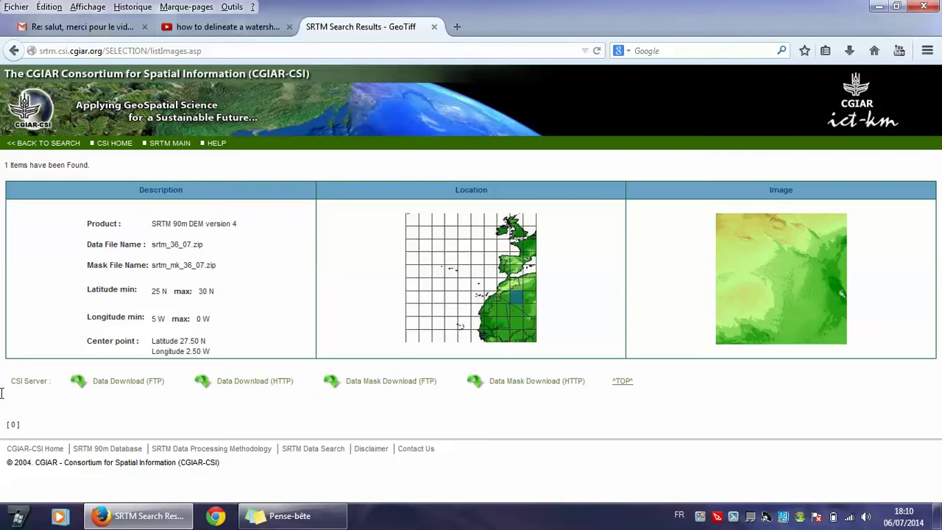
left_click(79, 384)
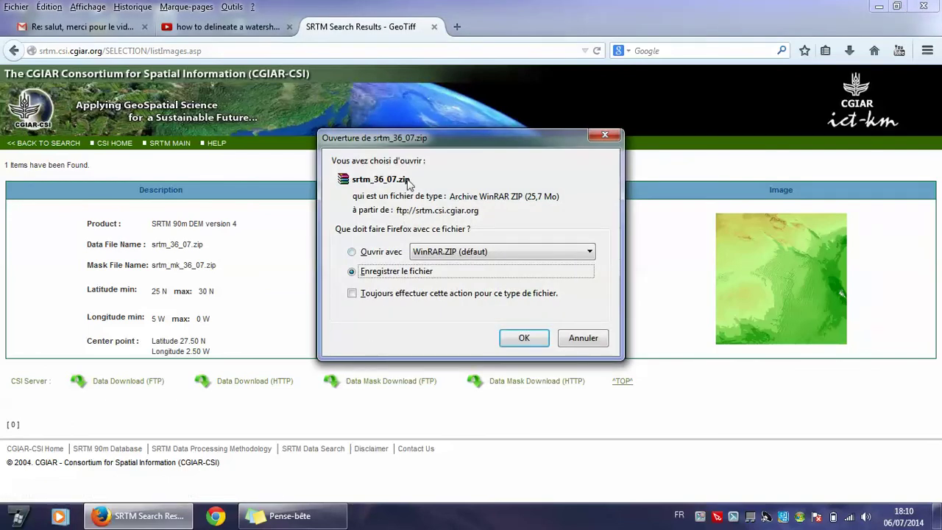
left_click_drag(416, 142, 314, 116)
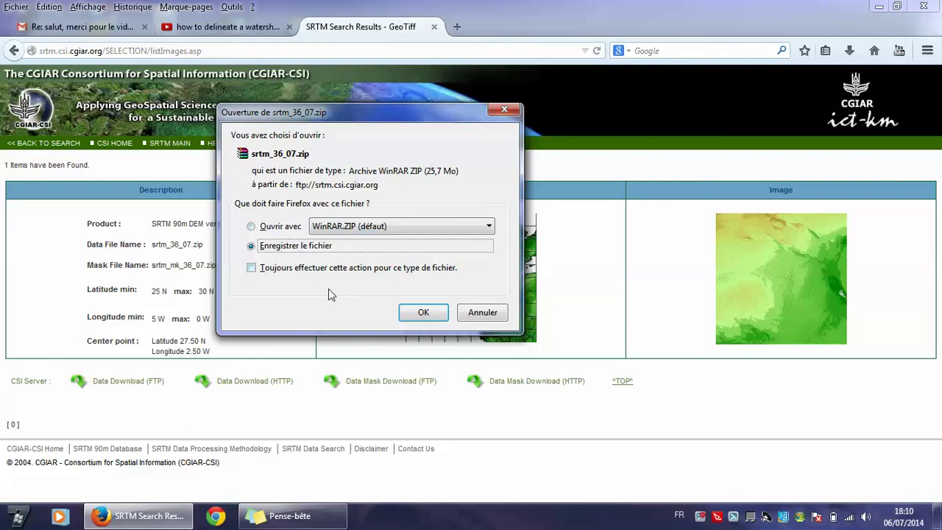
left_click(420, 312)
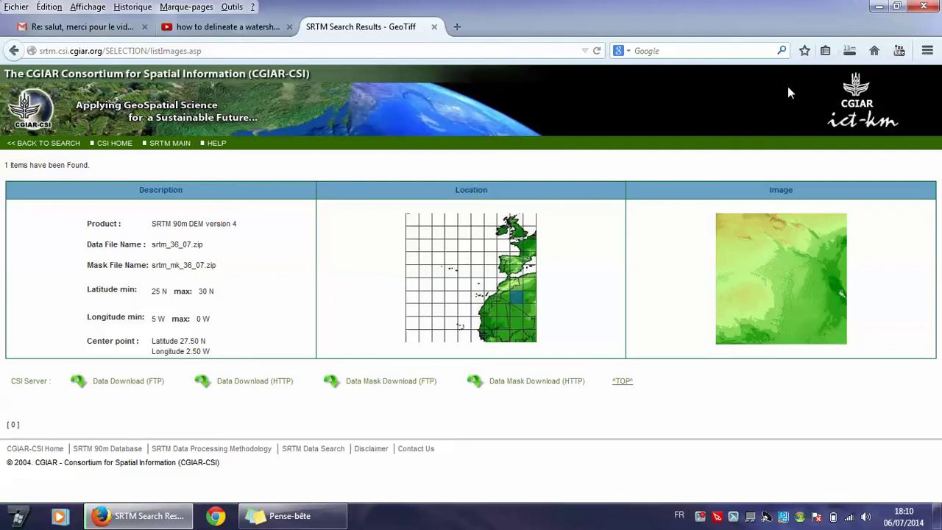
left_click(851, 51)
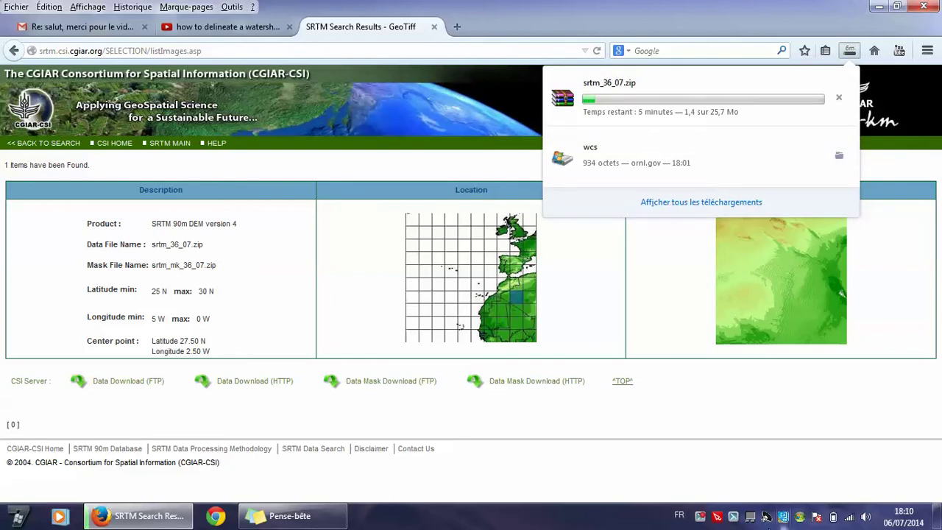
left_click(714, 517)
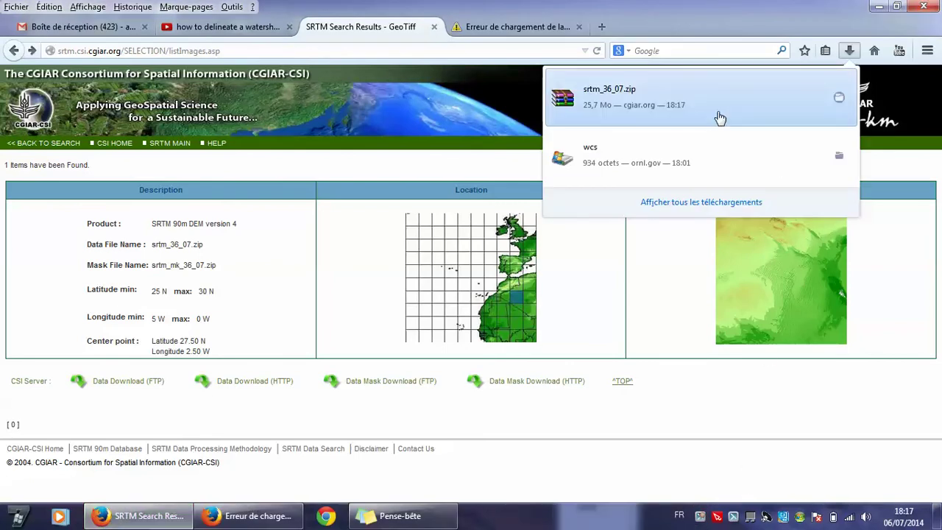
Extract srtm_36_07.zip with WinRAR into a srtm_36_07 folder in Téléchargements
left_click(838, 98)
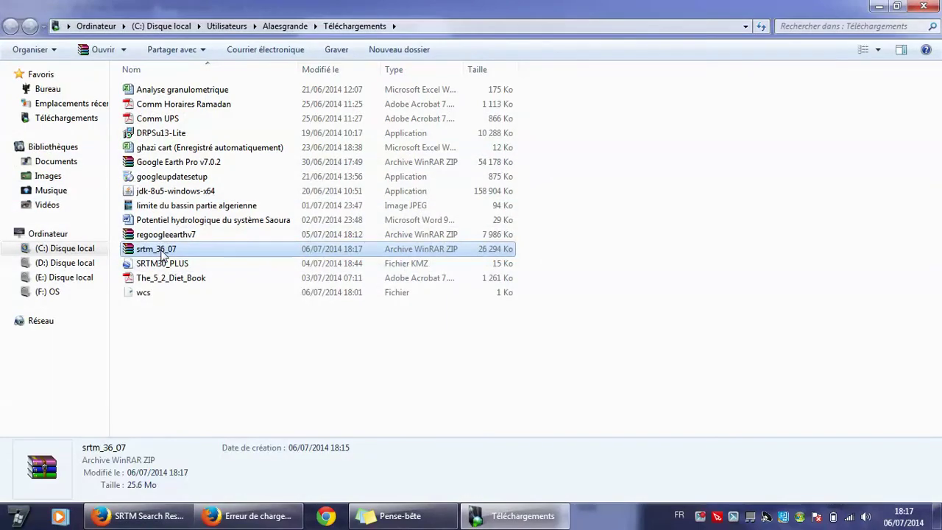
double_click(161, 251)
right_click(161, 248)
mouse_move(249, 248)
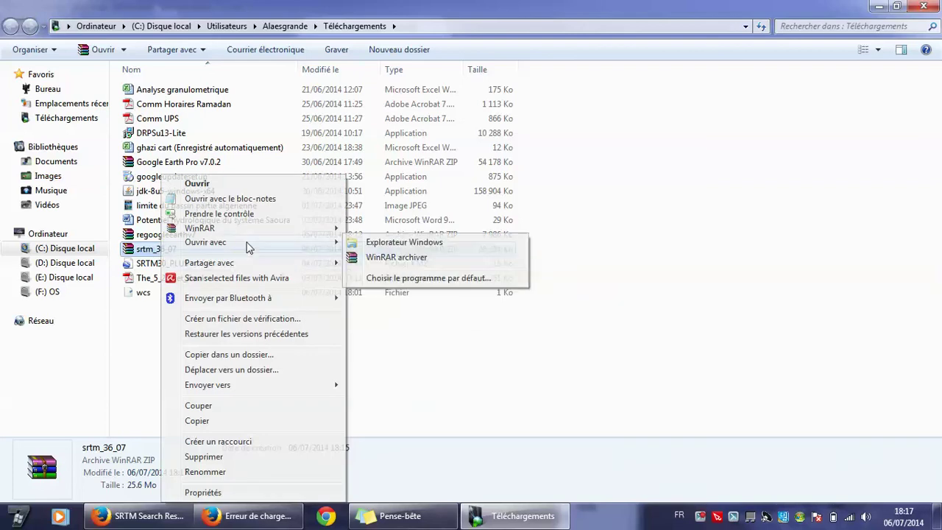
mouse_move(254, 228)
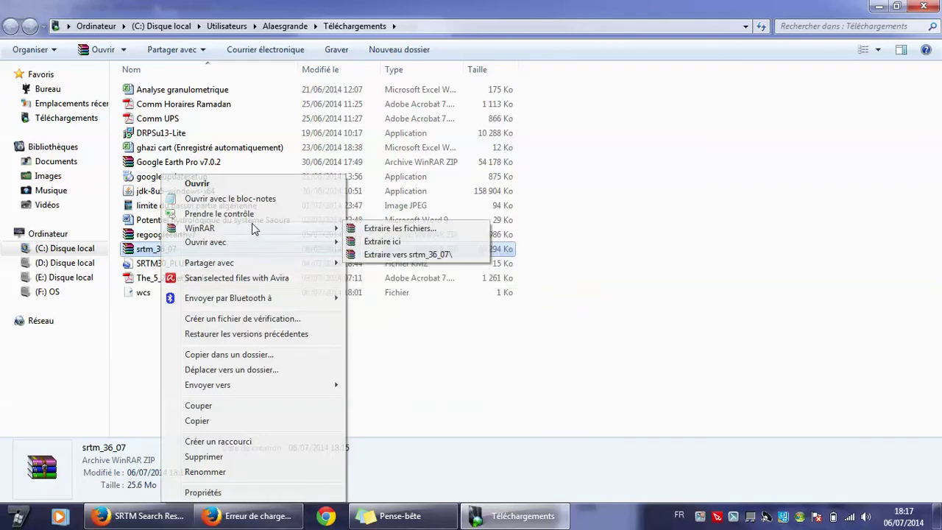
left_click(394, 255)
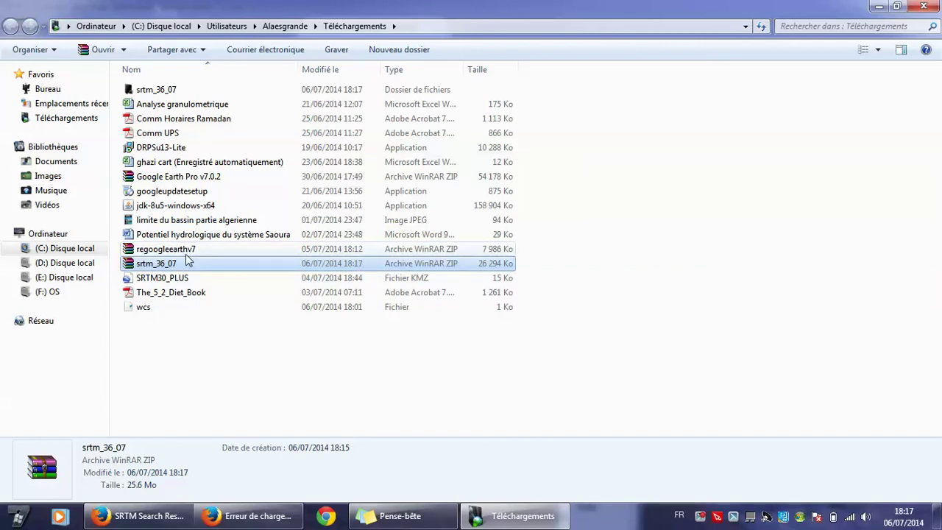
Cut the extracted srtm_36_07 folder for moving
left_click(160, 90)
right_click(160, 90)
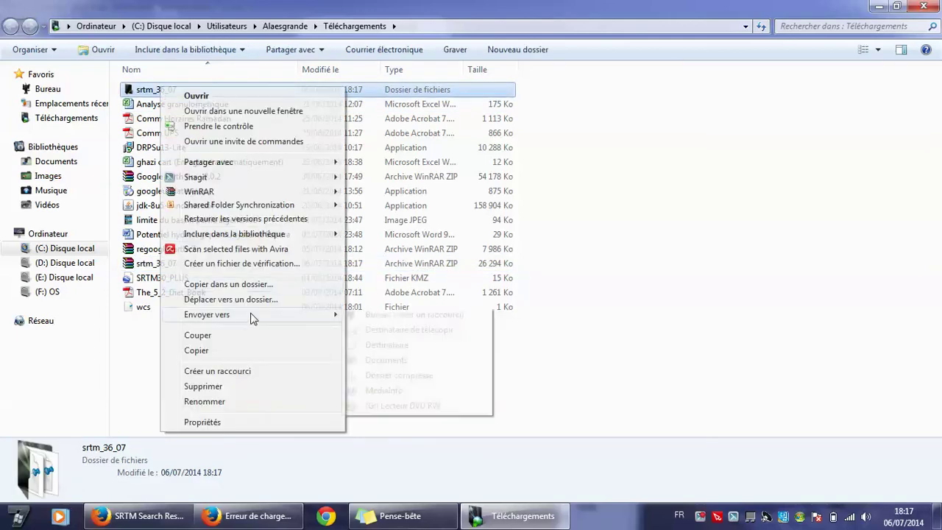
left_click(197, 337)
Paste the srtm_36_07 folder onto the desktop and launch Global Mapper 13
key("super+d")
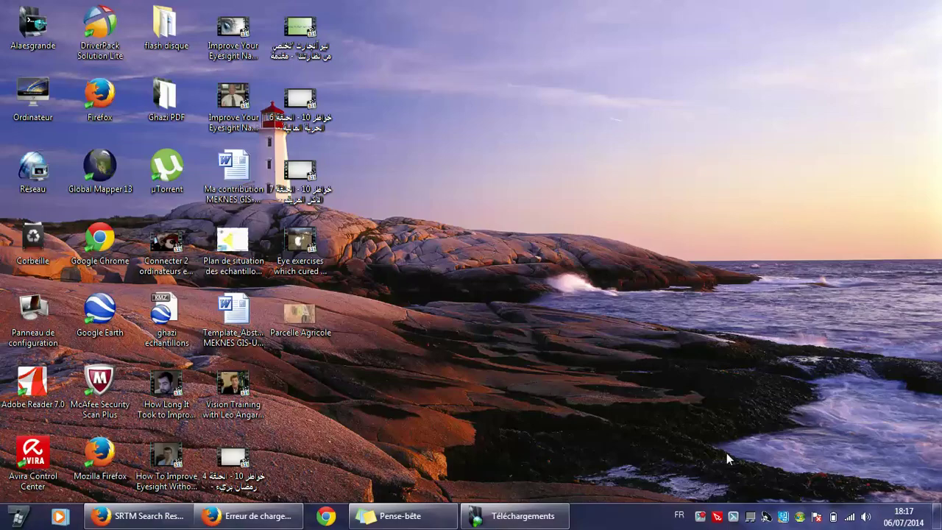
right_click(377, 339)
left_click(412, 255)
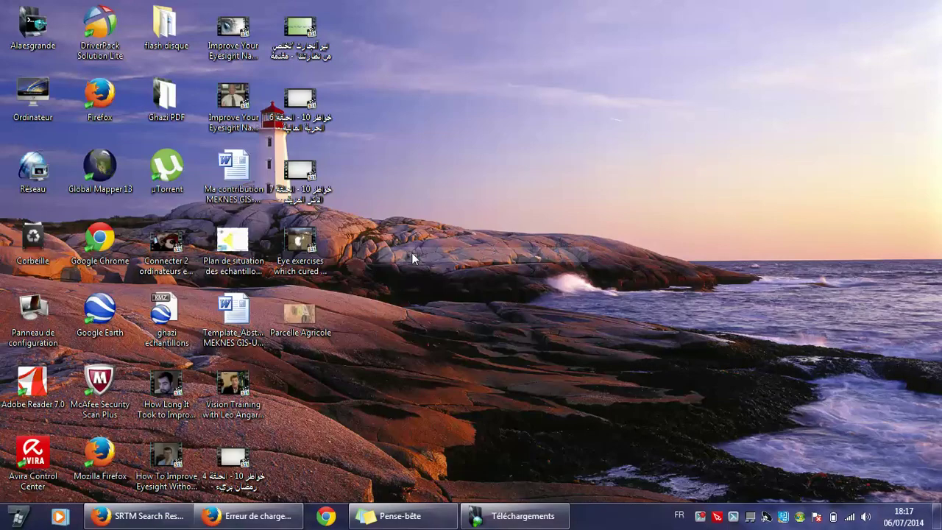
left_click(434, 307)
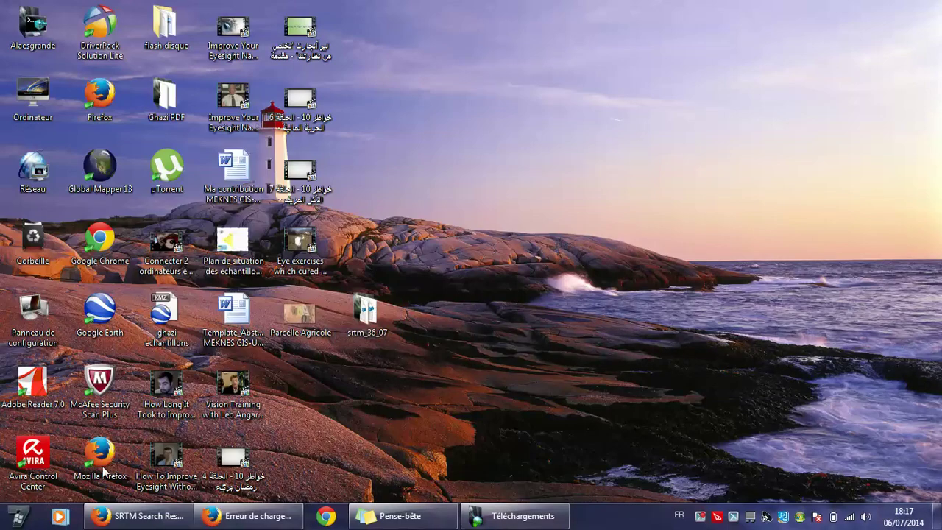
left_click(4, 521)
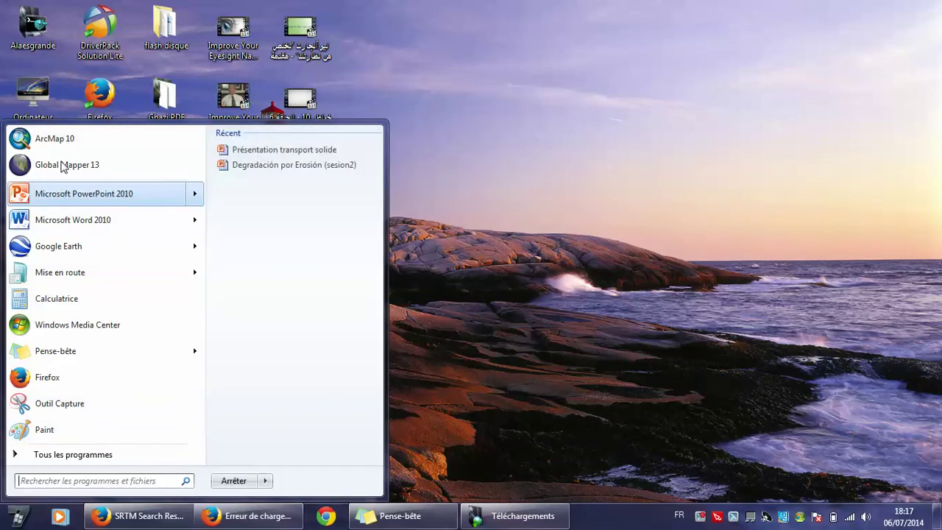
left_click(63, 166)
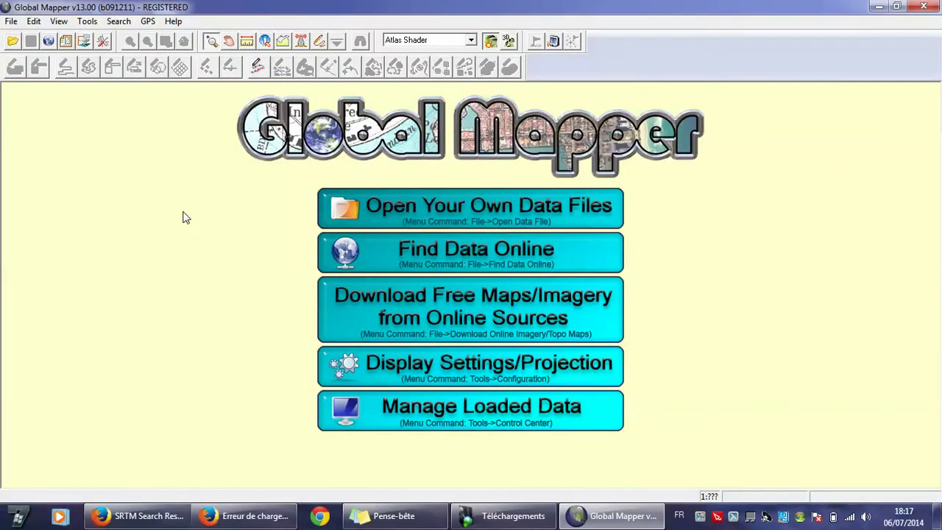
Open the SRTM file from Bureau\srtm_36_07 as an Atlas Shader elevation map (125–875 m)
left_click(377, 212)
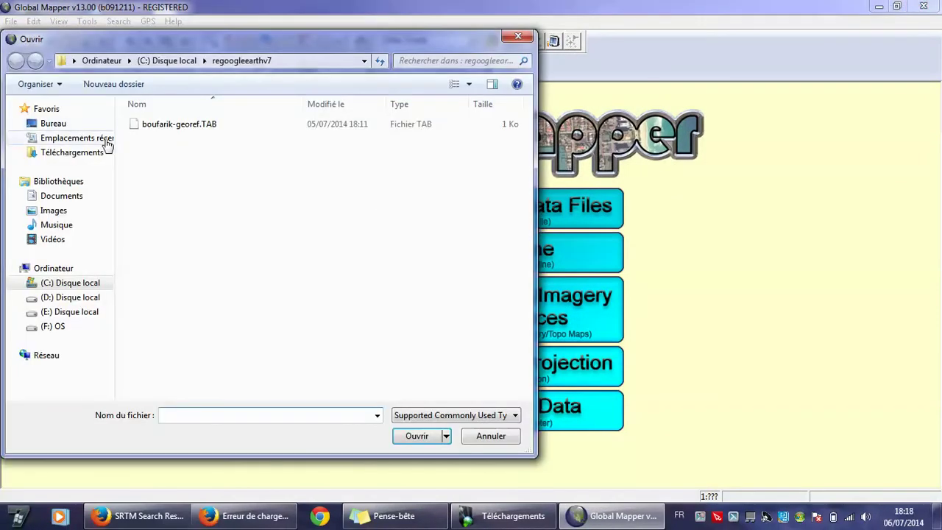
left_click(70, 125)
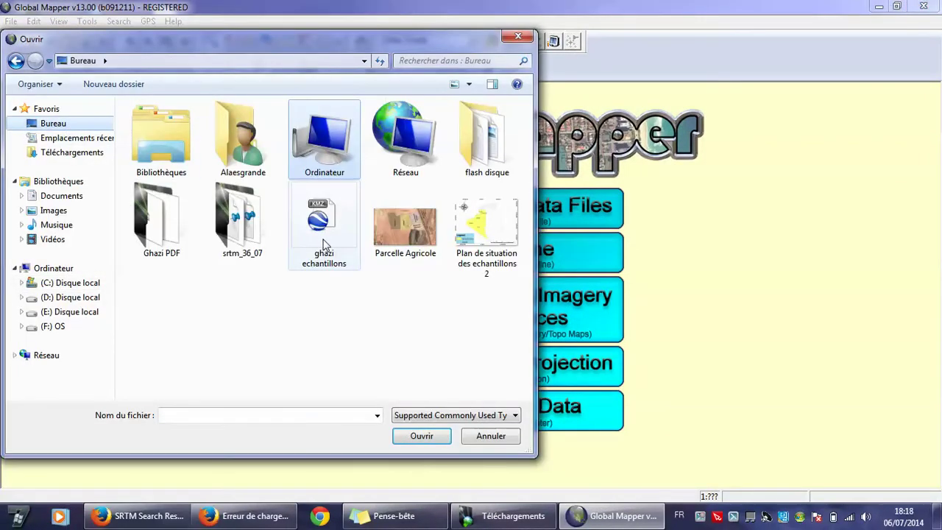
double_click(234, 230)
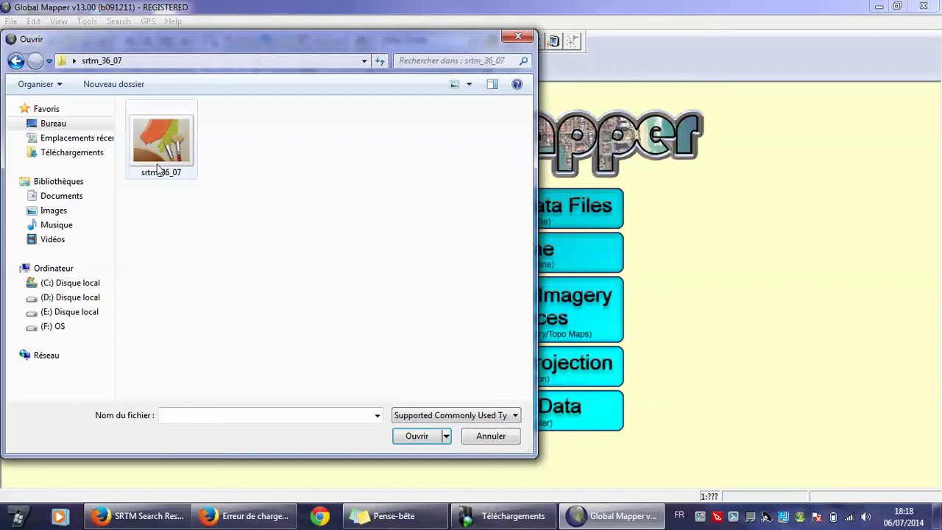
double_click(149, 146)
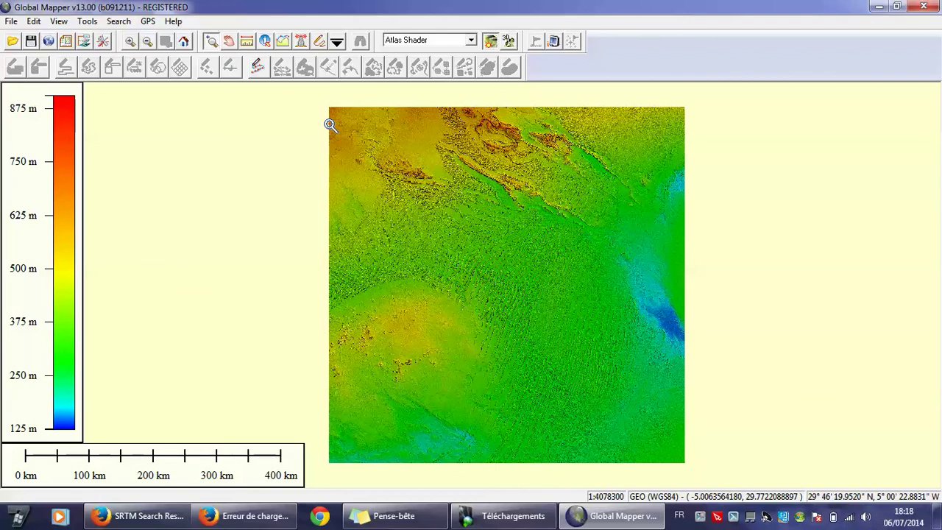
Draw a north–south 3D path profile and widen the window showing the 184 km, 350–460 m profile
left_click(284, 42)
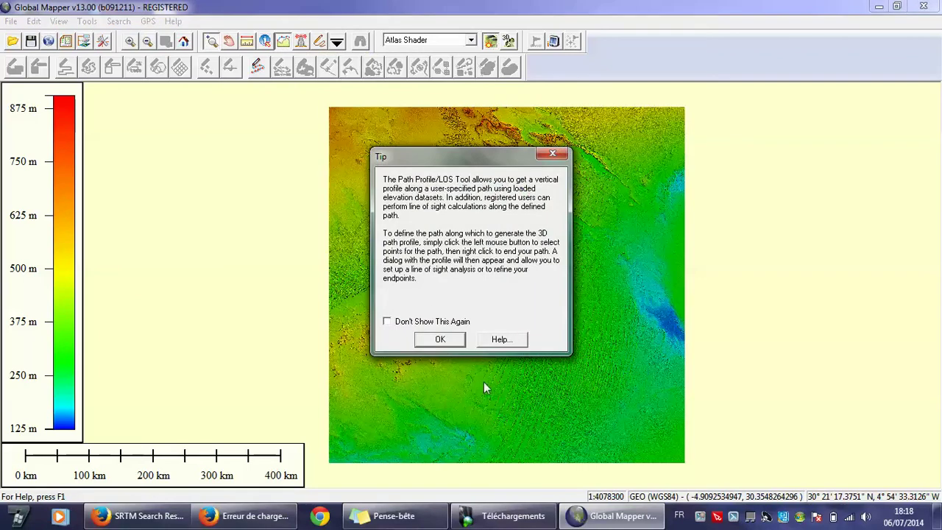
left_click(440, 339)
left_click(449, 230)
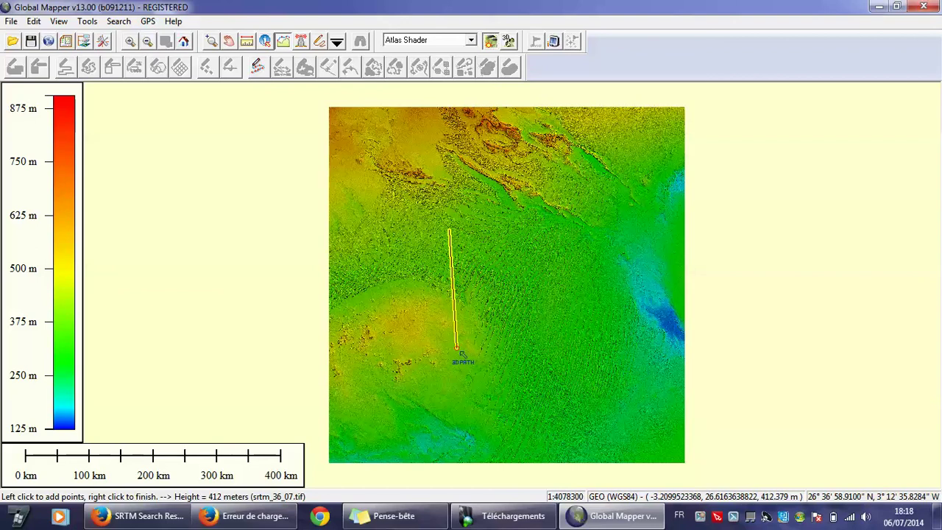
right_click(461, 354)
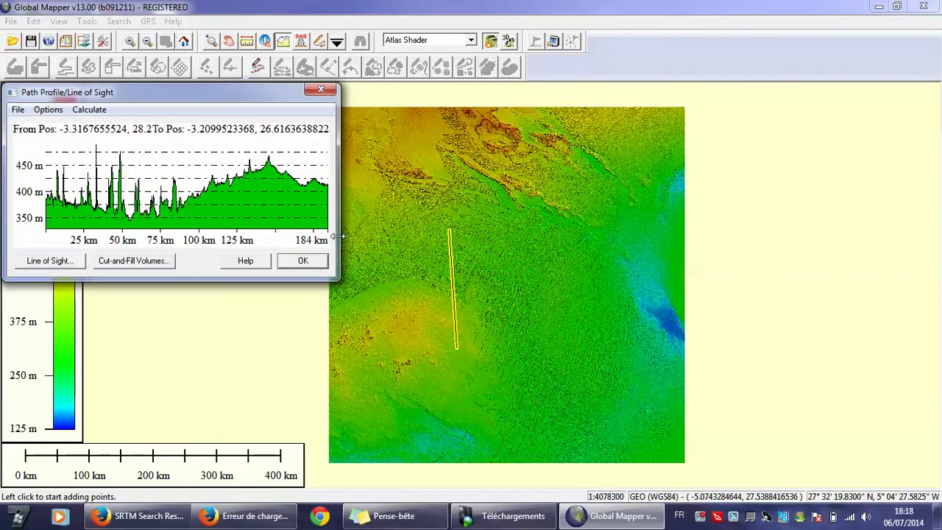
left_click_drag(337, 235, 818, 236)
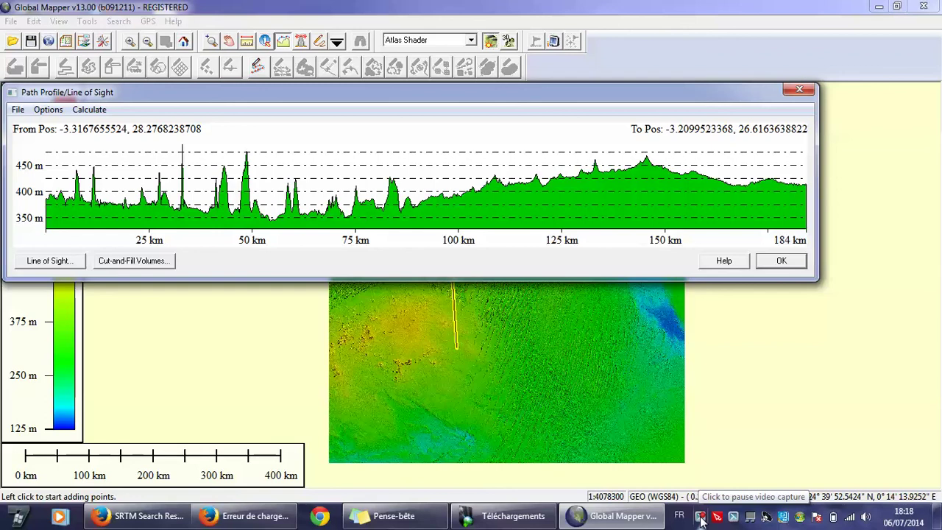
left_click(699, 518)
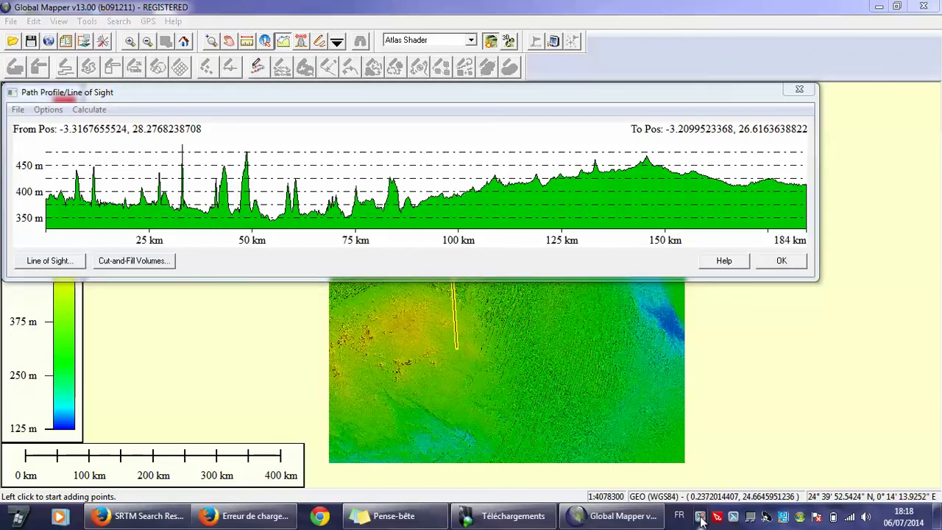